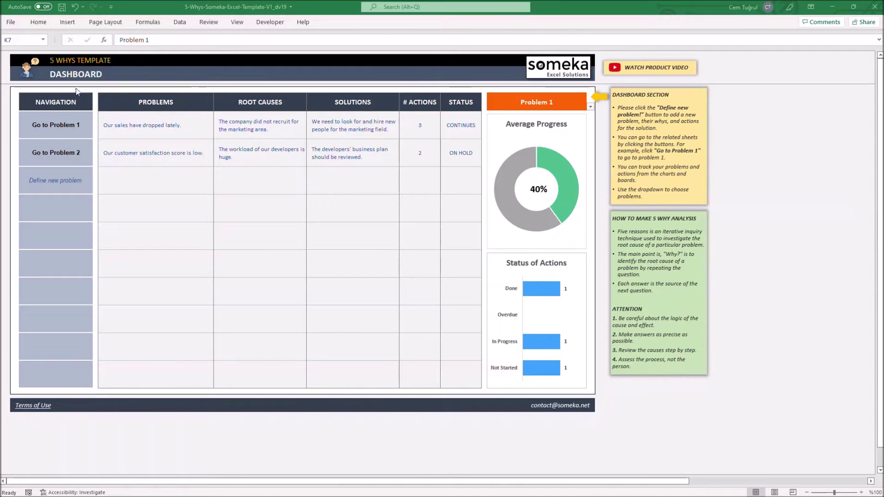
Open the Problem 1 analysis sheet and select its status cell
click(56, 123)
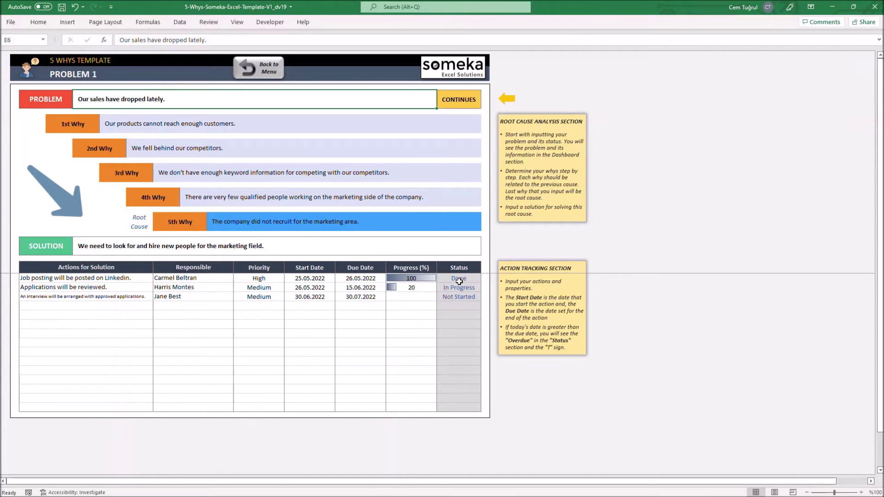
click(475, 101)
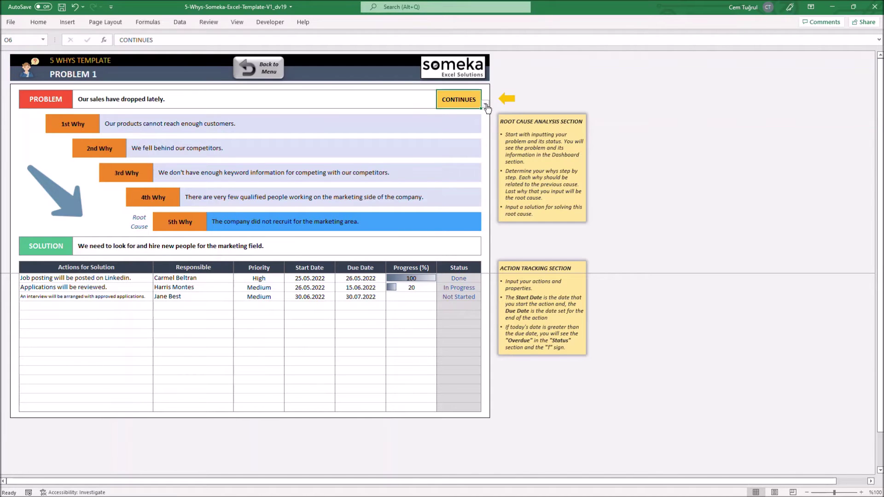
Change Problem 1's status to ON HOLD and return to the dashboard
click(487, 105)
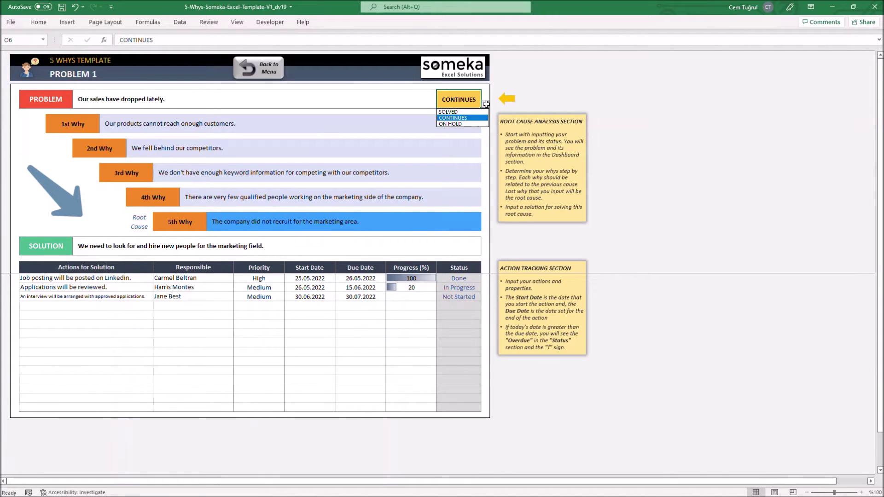
click(457, 123)
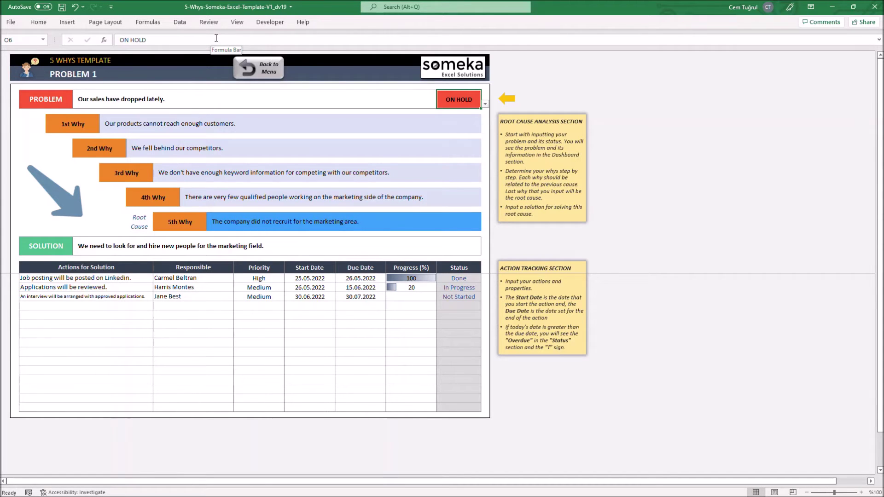
click(258, 68)
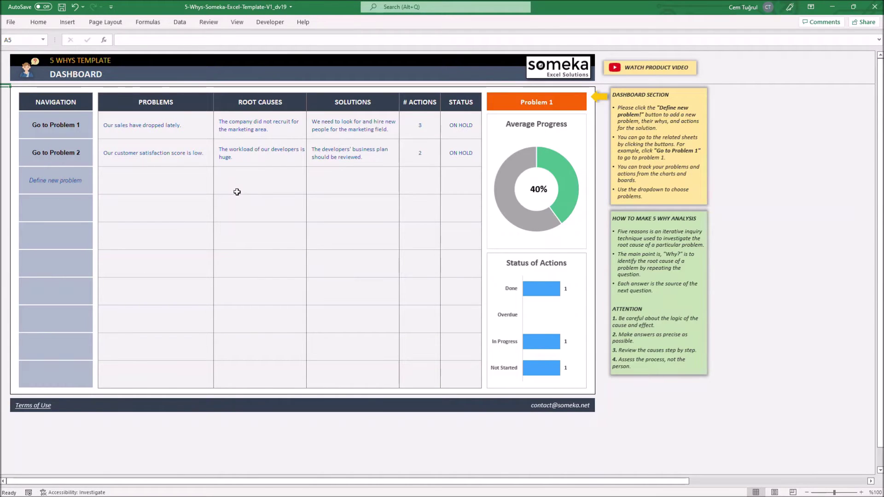
click(80, 184)
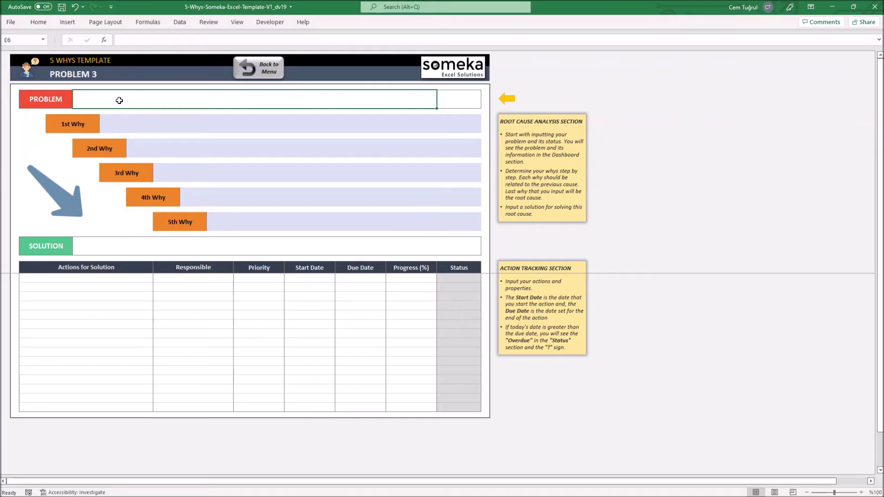
Enter problem 'Dropping Profit Margins' with whys 'Increasing production cost' and 'Relying on few suppliers'
text(Dropping Profit Margins)
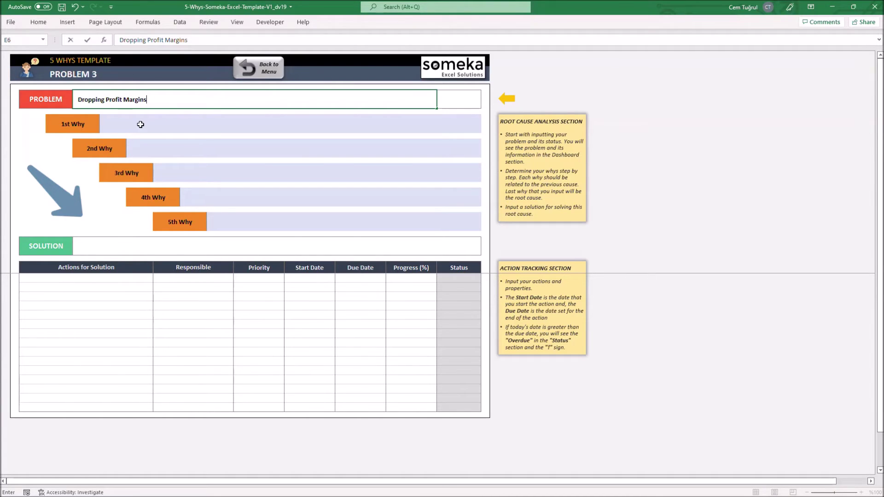
click(141, 125)
text(Increasing production cost)
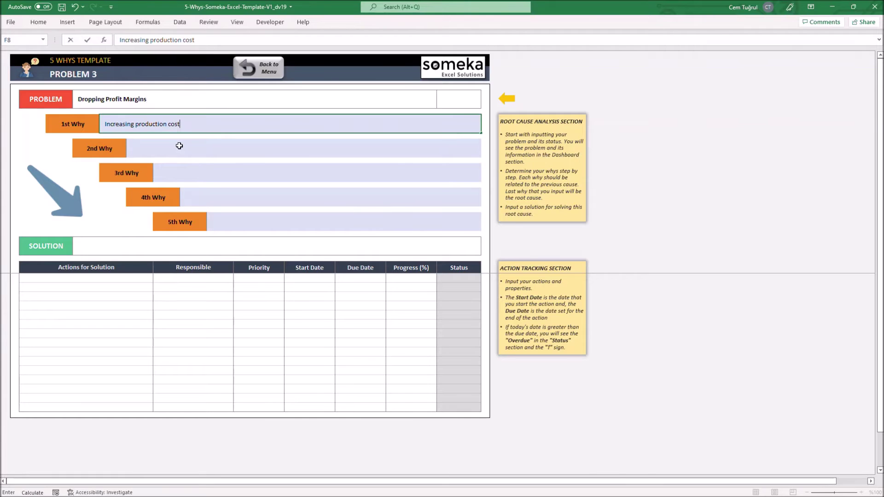
click(175, 149)
text(Relying on few suppliers)
click(209, 173)
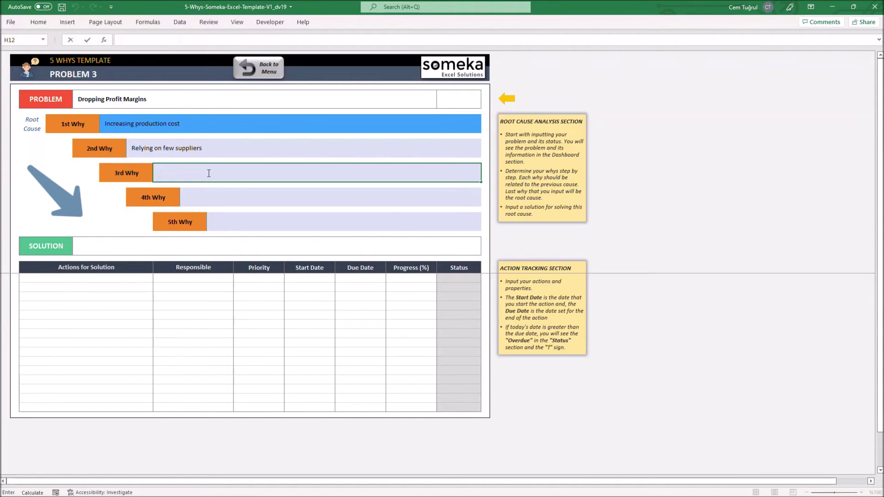
Add third why 'Increasing travel expense' and solution 'We need to cut down travel expenses'
text(Increasing travel expenses)
click(229, 194)
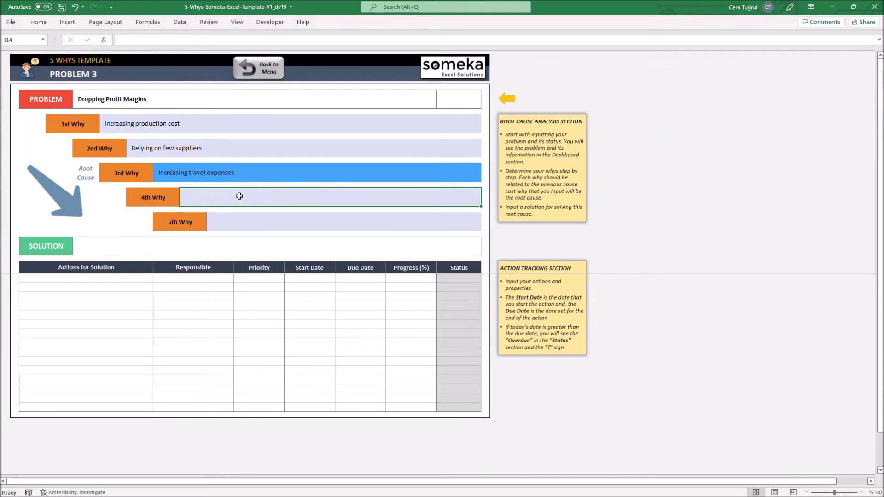
click(146, 250)
text(We need to cut down travel expenses)
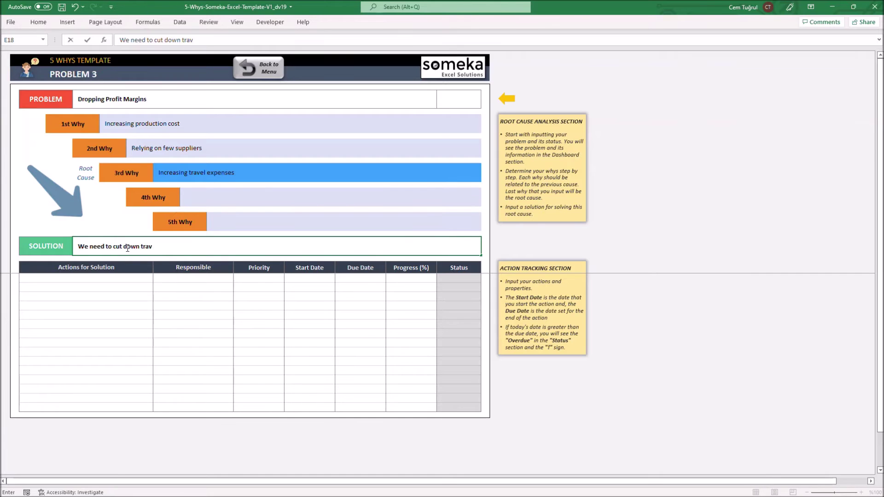
Add action 'Business travel schedules will be review' with a responsible person and Medium priority
click(68, 280)
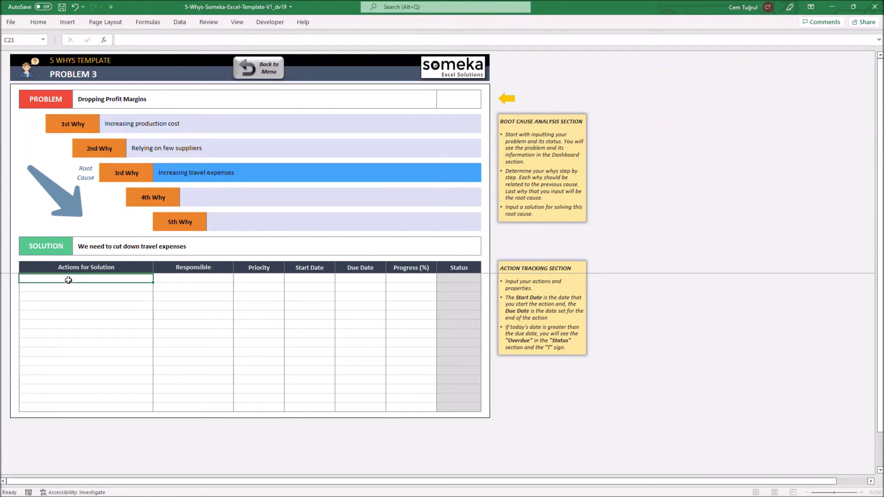
text(Business travel schedules will be reviewed)
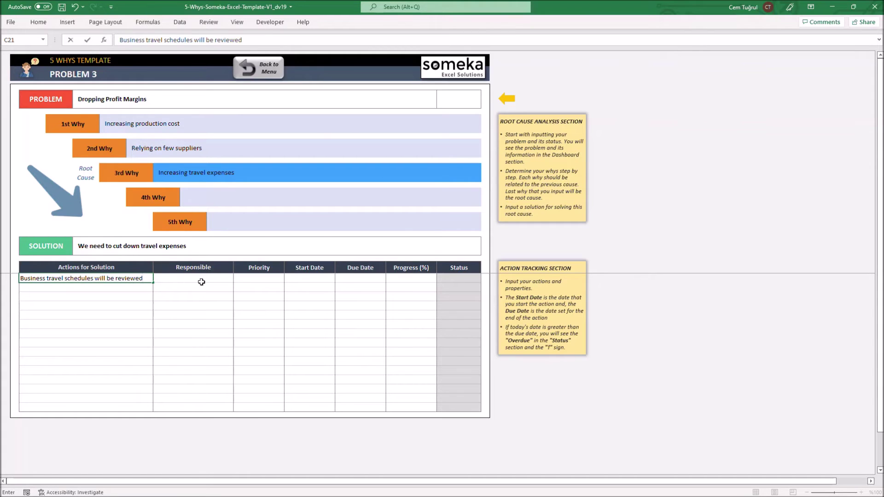
click(202, 282)
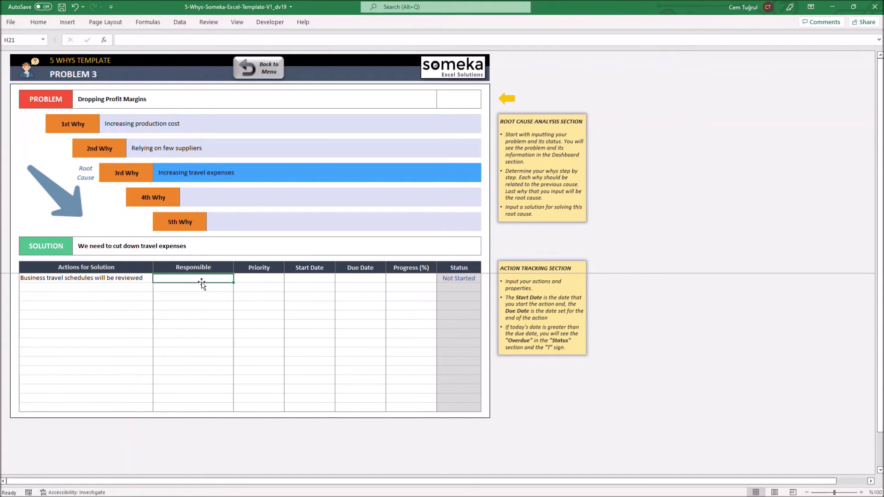
text(Joe Doe)
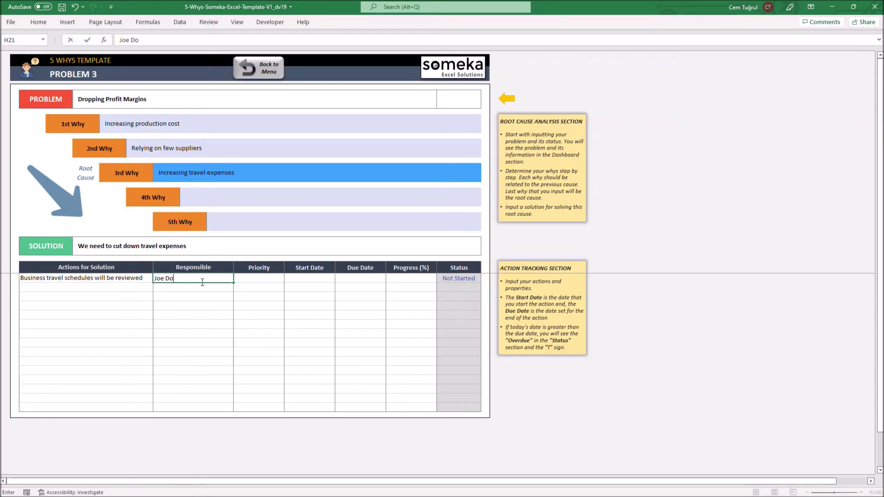
click(273, 281)
click(271, 272)
click(274, 278)
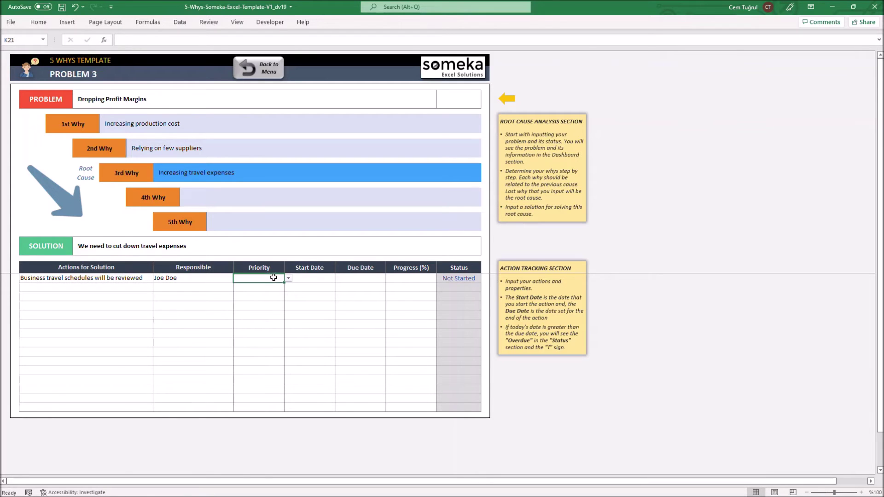
text(Medium)
key(Tab)
Give the action start date 21.07.2022, due date 26.07.2022 and 20% progress
double_click(328, 279)
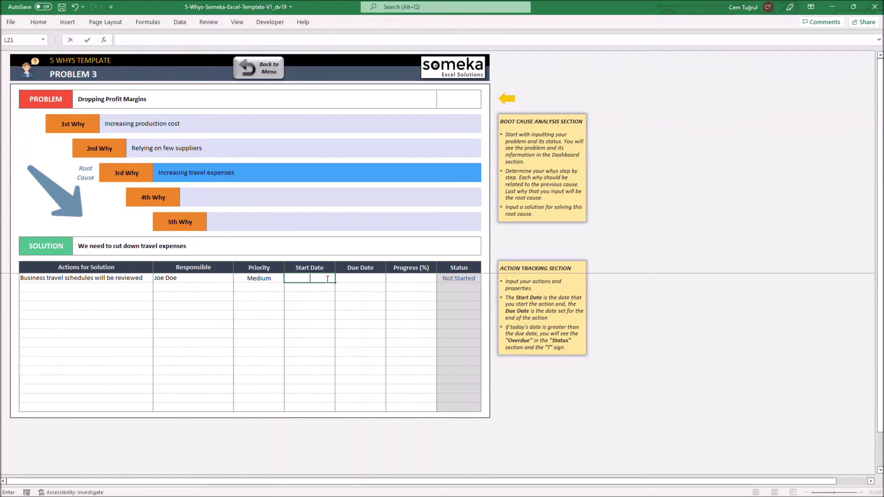
text(21.07.2022)
click(362, 281)
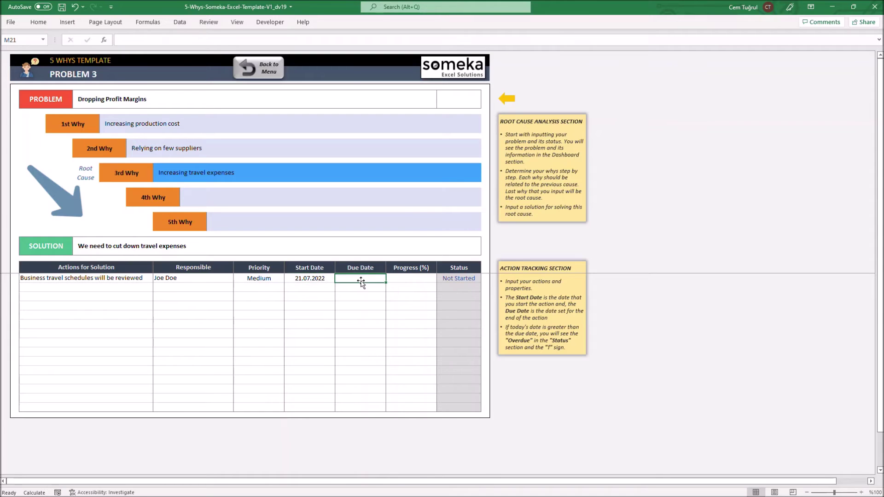
text(26.07.2022)
key(Tab)
click(440, 278)
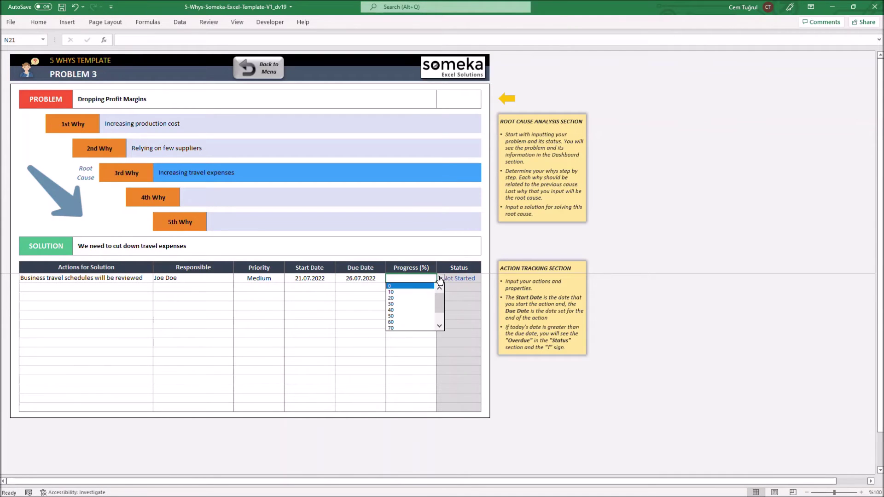
click(412, 298)
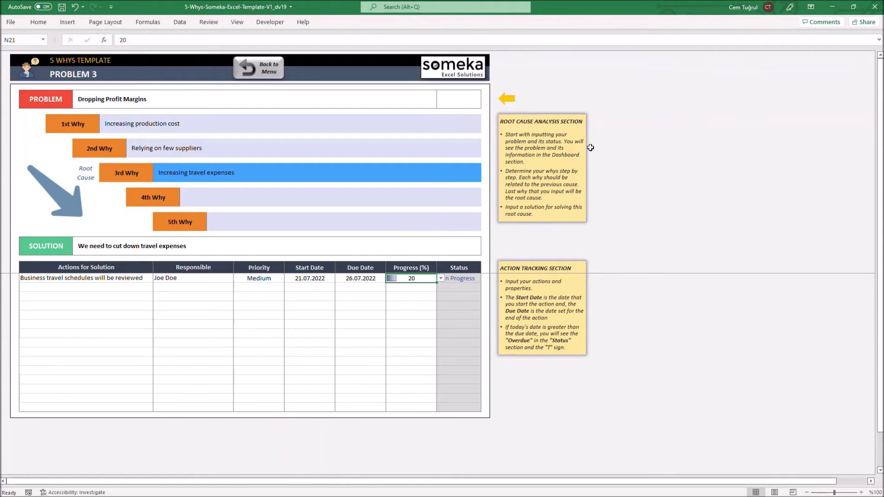
click(469, 102)
click(485, 104)
Mark Problem 3 as CONTINUES and go back to the dashboard
click(462, 118)
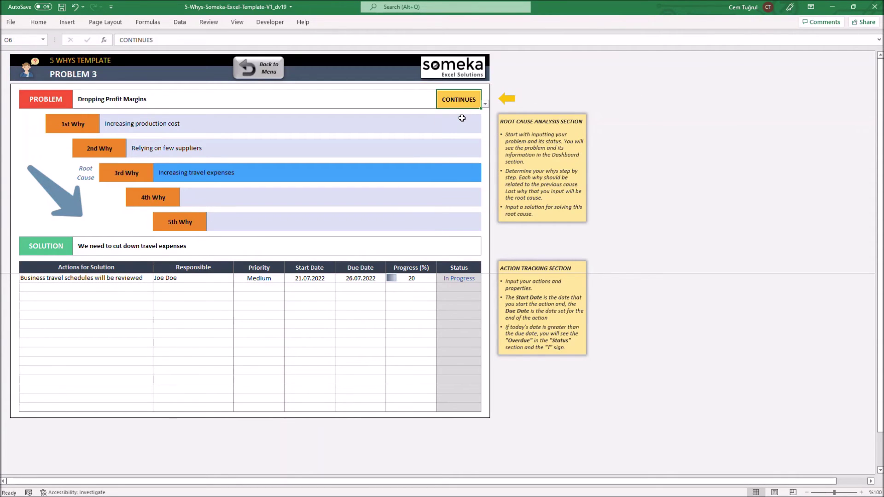
click(251, 74)
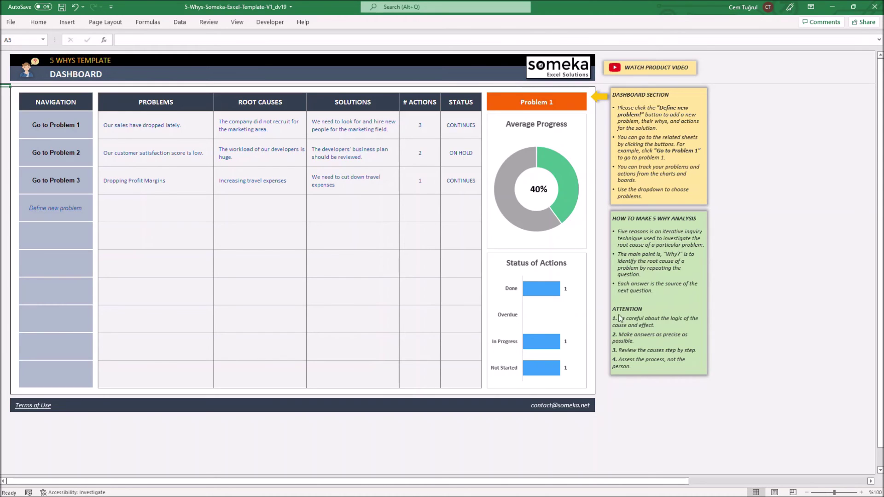
click(569, 104)
Filter the dashboard charts to Problem 1, then switch the filter back to All
click(591, 107)
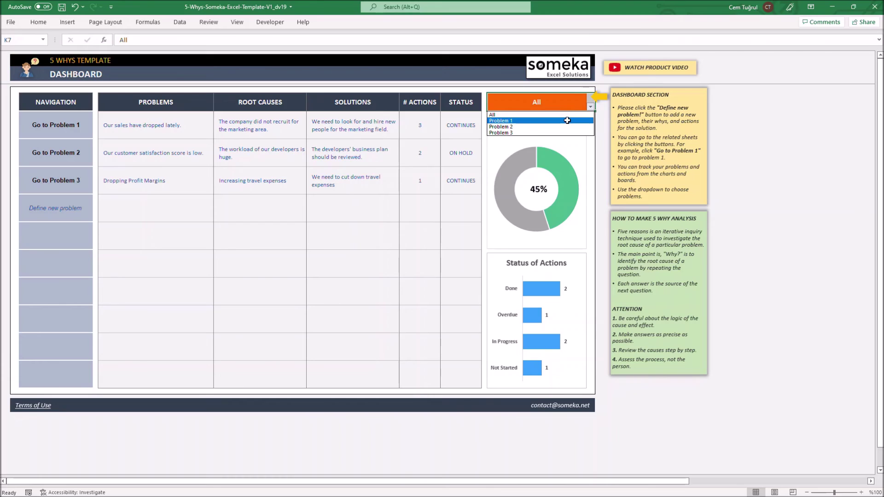
click(567, 120)
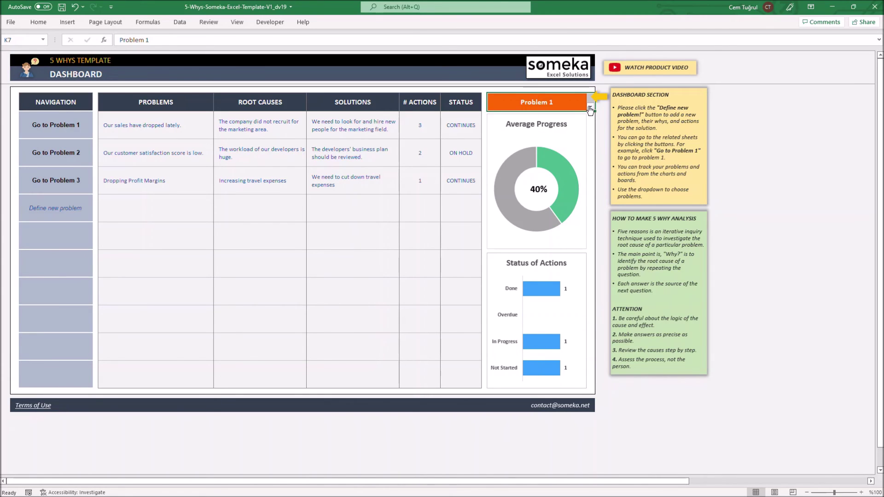
click(591, 107)
click(562, 115)
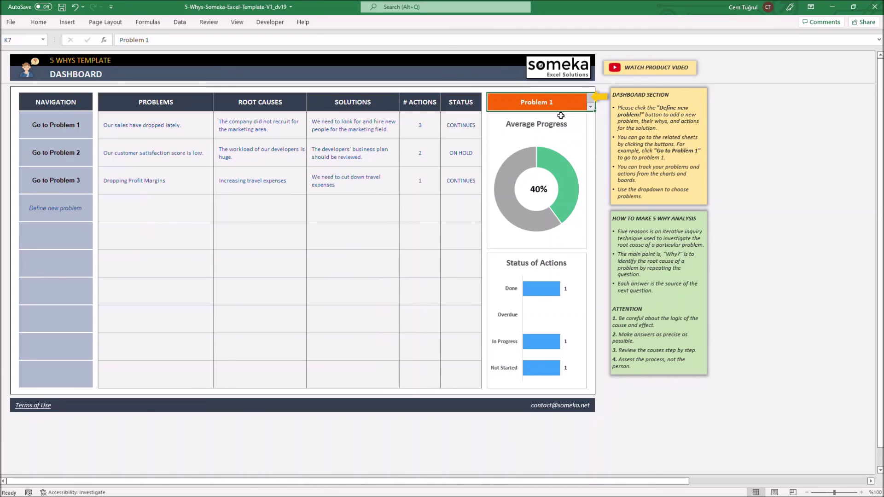